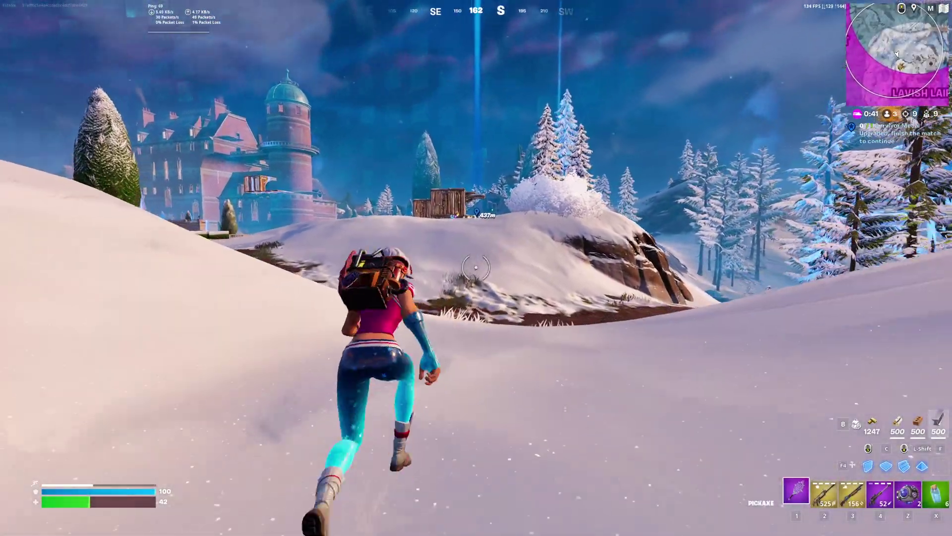
{"action": "key", "text": "space"}
{"action": "key", "text": "Tab"}
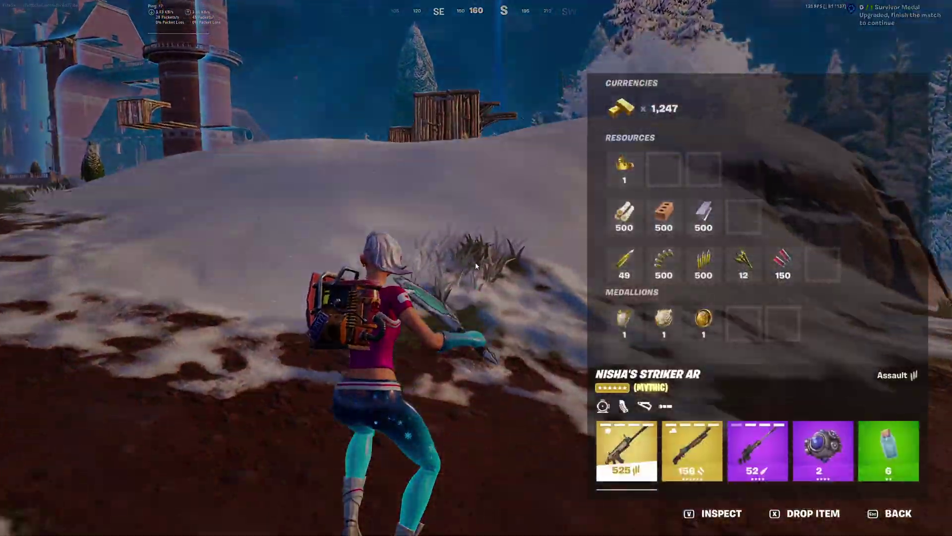
{"action": "key", "text": "Tab"}
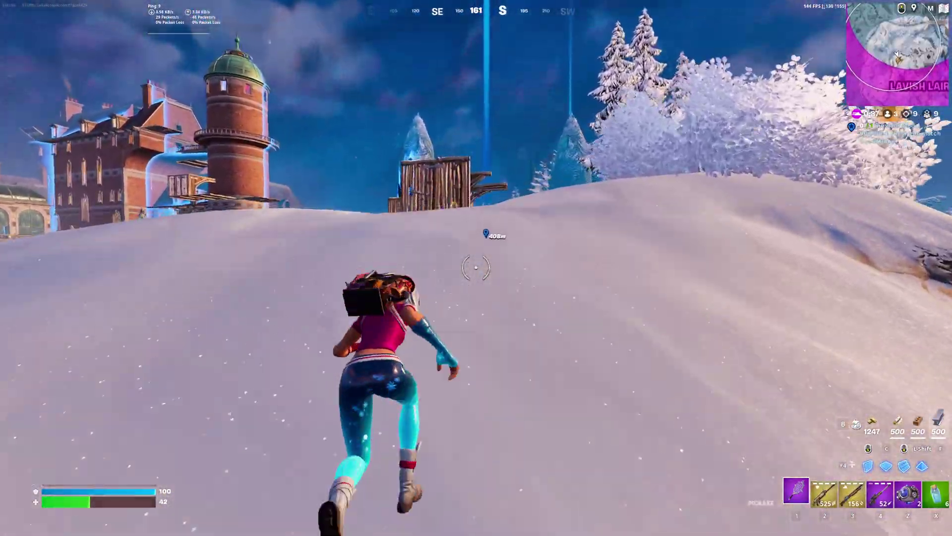
{"action": "key", "text": "space"}
{"action": "key", "text": "w"}
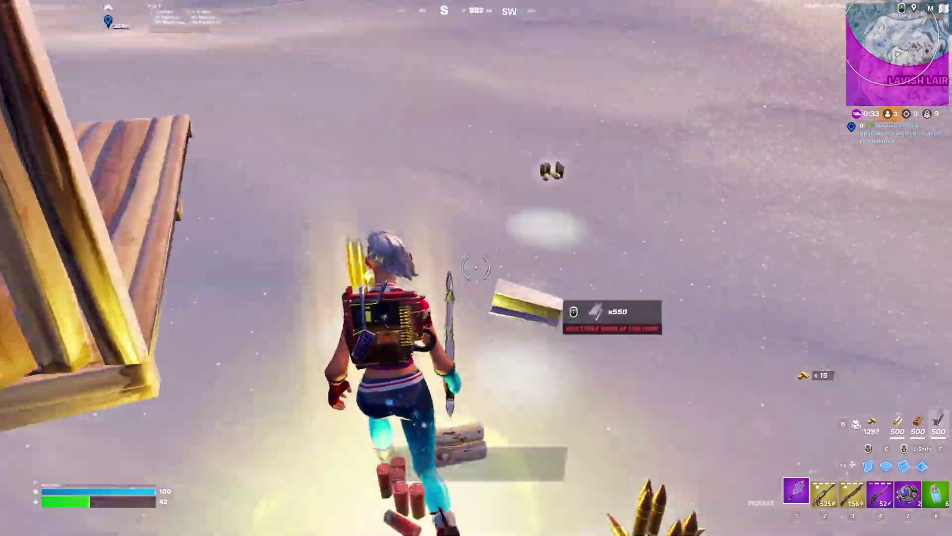
{"action": "key", "text": "space"}
{"action": "key", "text": "4"}
{"action": "key", "text": "w"}
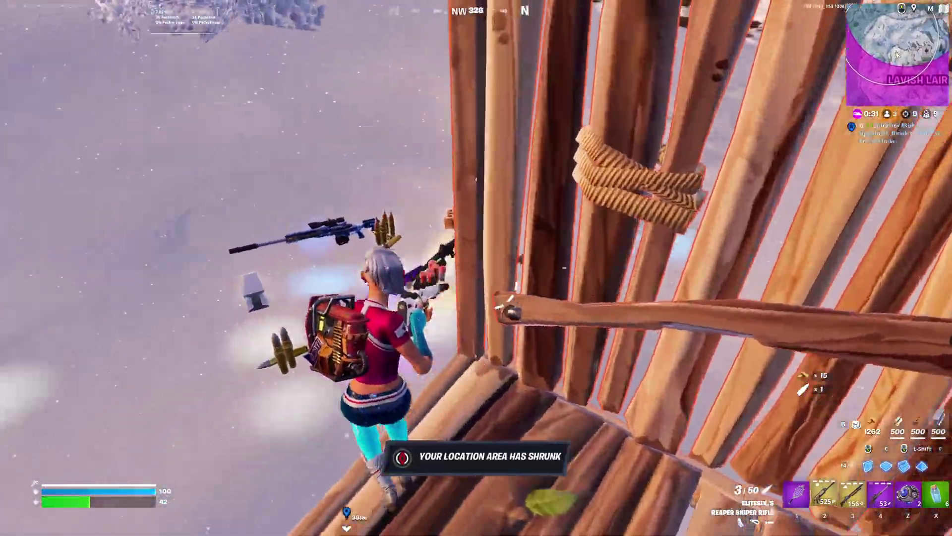
{"action": "key", "text": "2"}
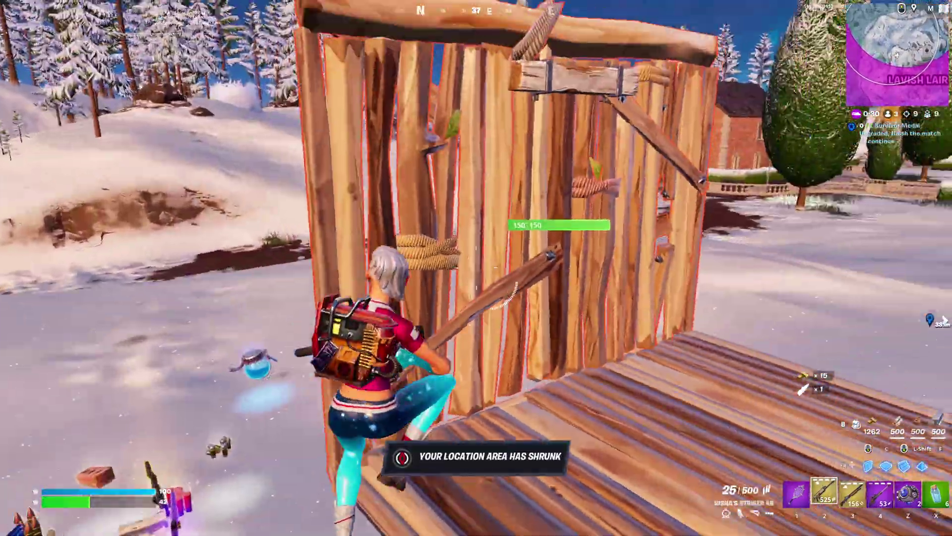
{"action": "left_click", "coordinate": [476, 268]}
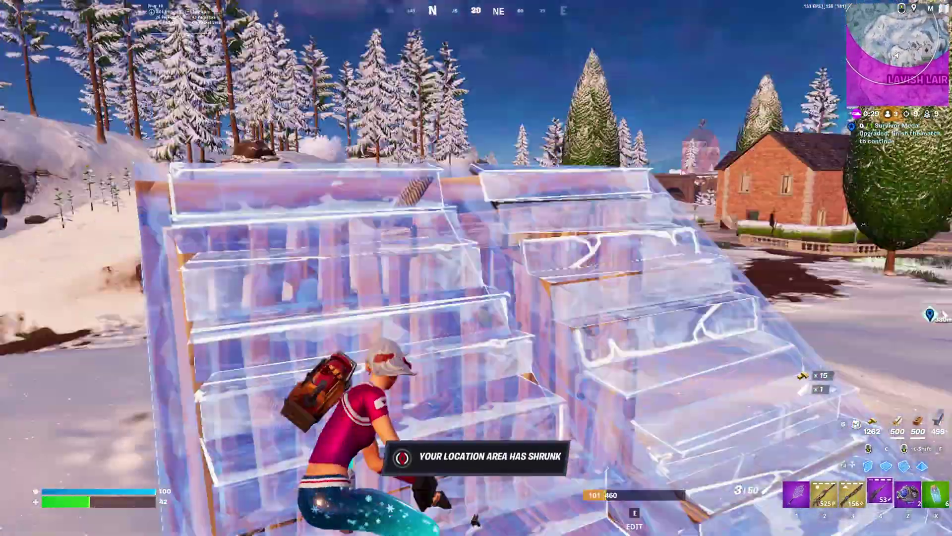
{"action": "key", "text": "4"}
{"action": "left_click", "coordinate": [476, 268]}
{"action": "key", "text": "4"}
{"action": "key", "text": "w"}
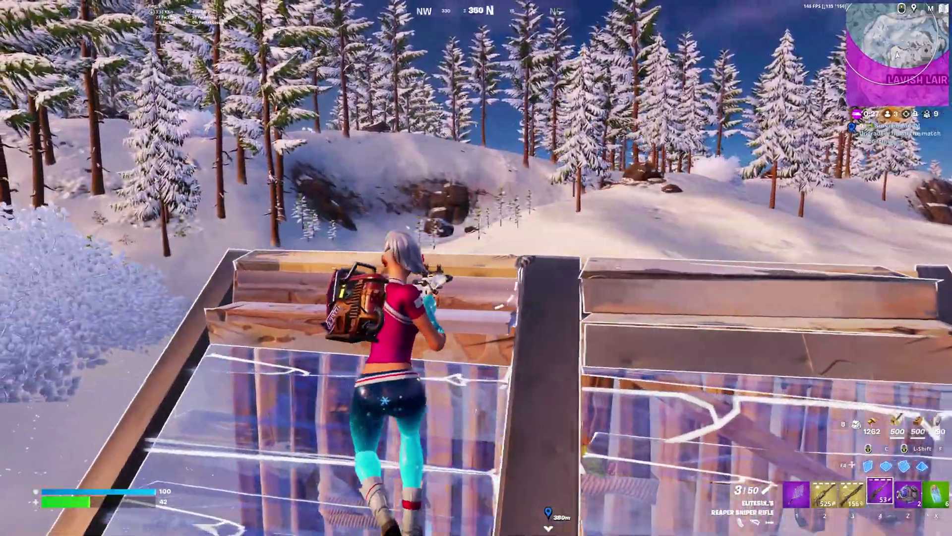
{"action": "key", "text": "1"}
{"action": "key", "text": "w"}
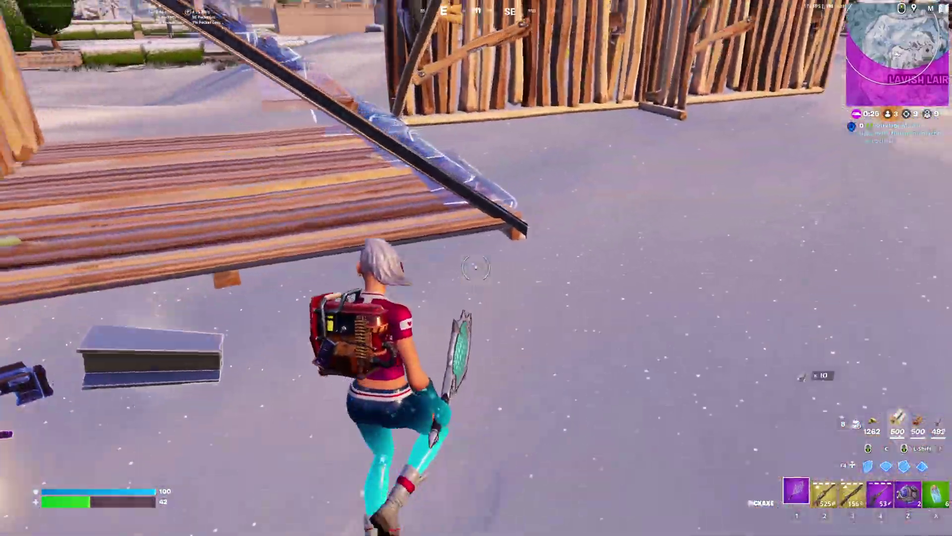
{"action": "key", "text": "4"}
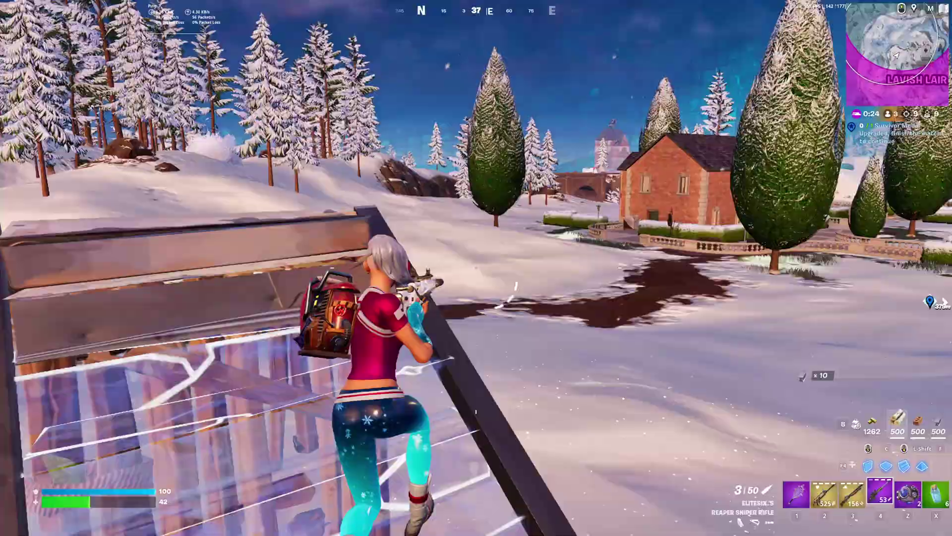
{"action": "left_click", "coordinate": [476, 267]}
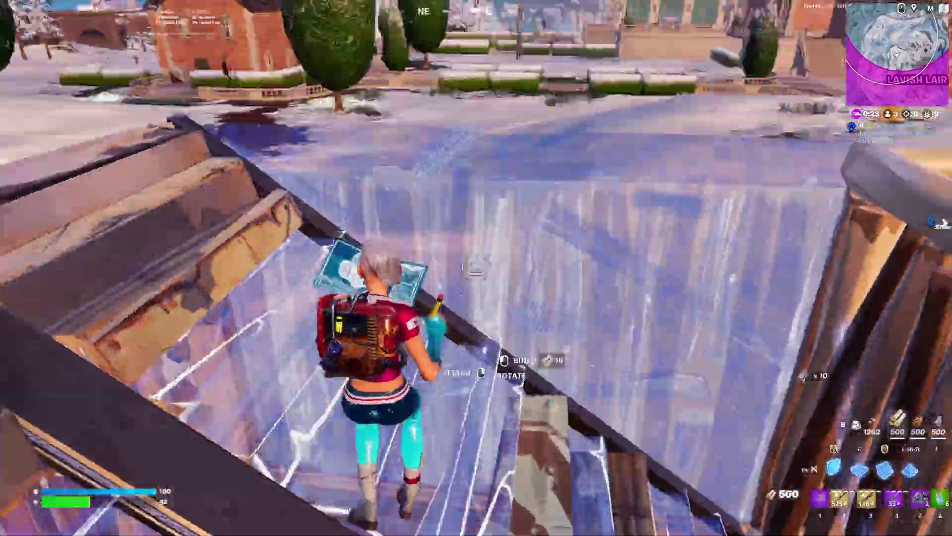
{"action": "key", "text": "4"}
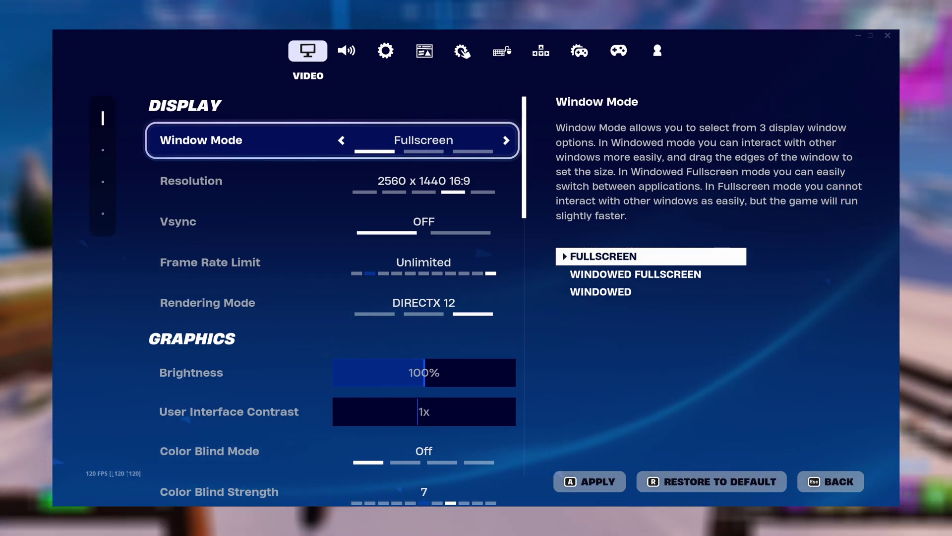
- Set the window mode to Windowed Fullscreen, and try the Performance rendering mode before restoring DirectX 12
{"action": "left_click", "coordinate": [506, 142]}
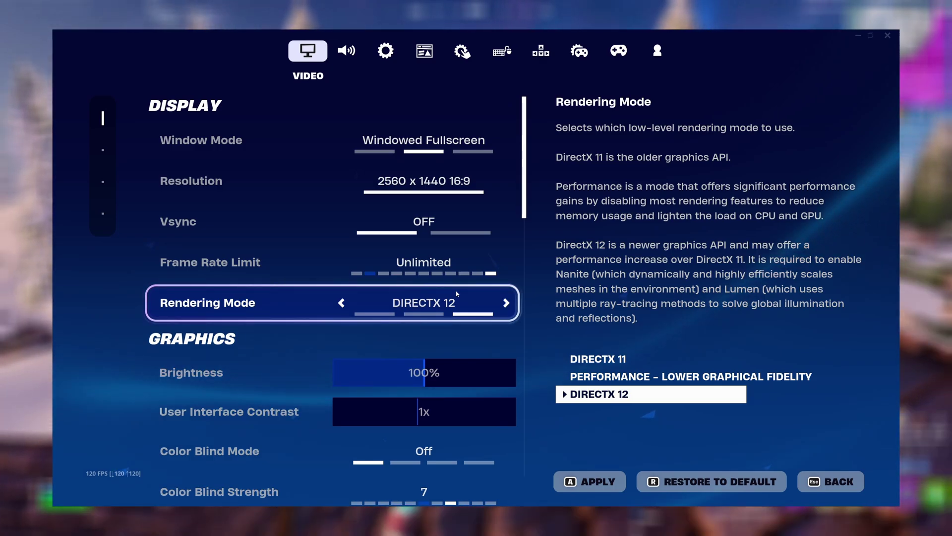
{"action": "left_click", "coordinate": [341, 303]}
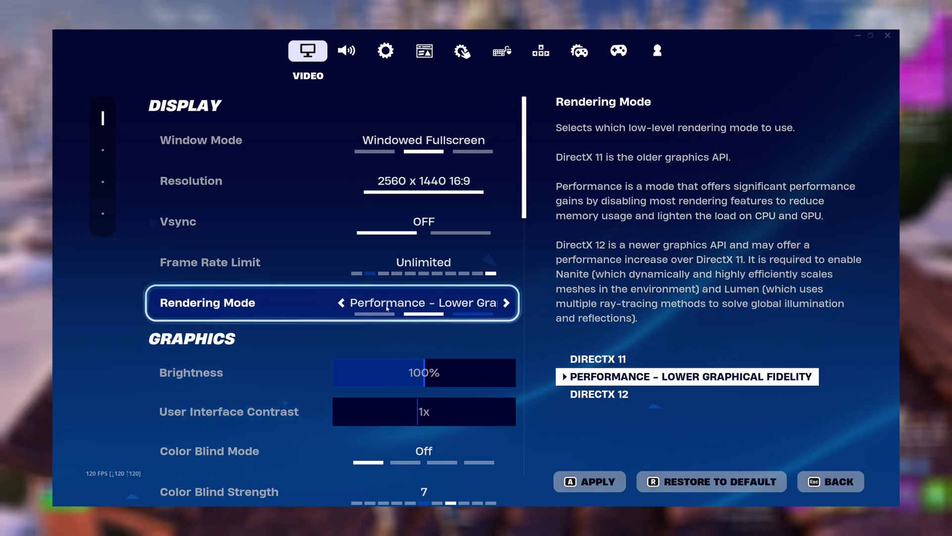
{"action": "left_click", "coordinate": [485, 307]}
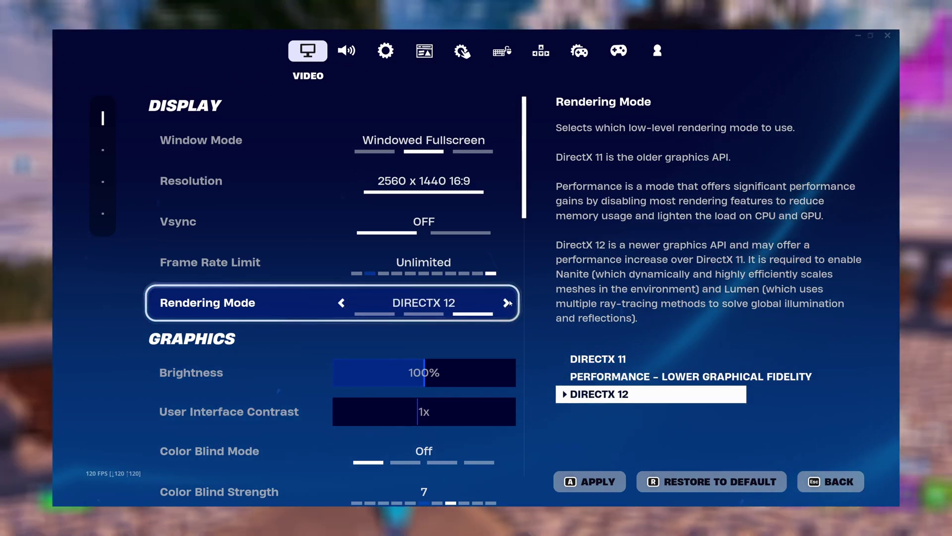
{"action": "scroll", "coordinate": [489, 300], "scroll_direction": "down", "scroll_amount": 1}
{"action": "scroll", "coordinate": [490, 299], "scroll_direction": "down", "scroll_amount": 3}
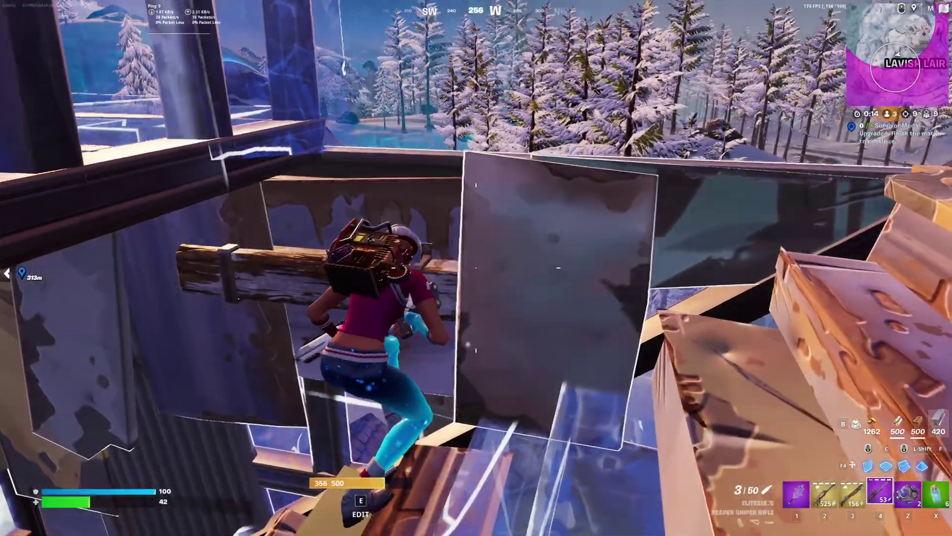
{"action": "key", "text": "w"}
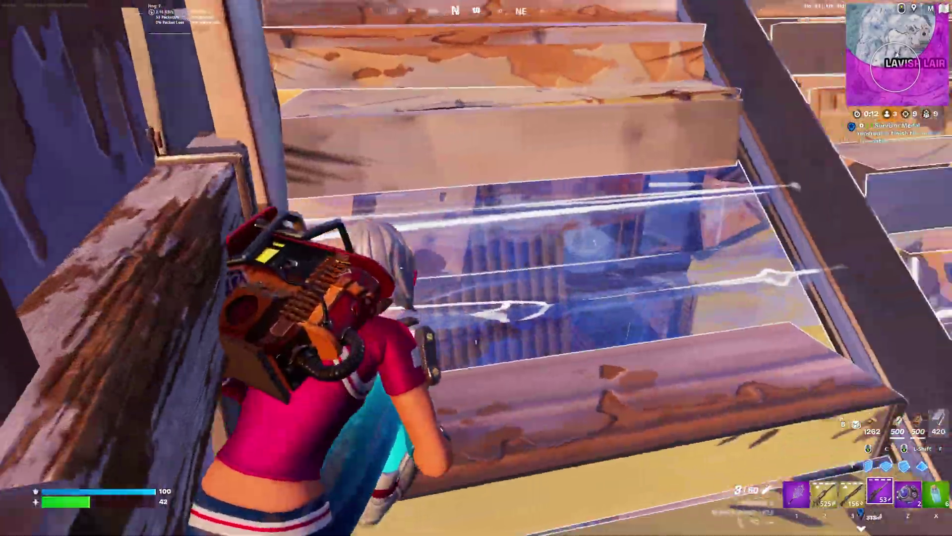
{"action": "key", "text": "w"}
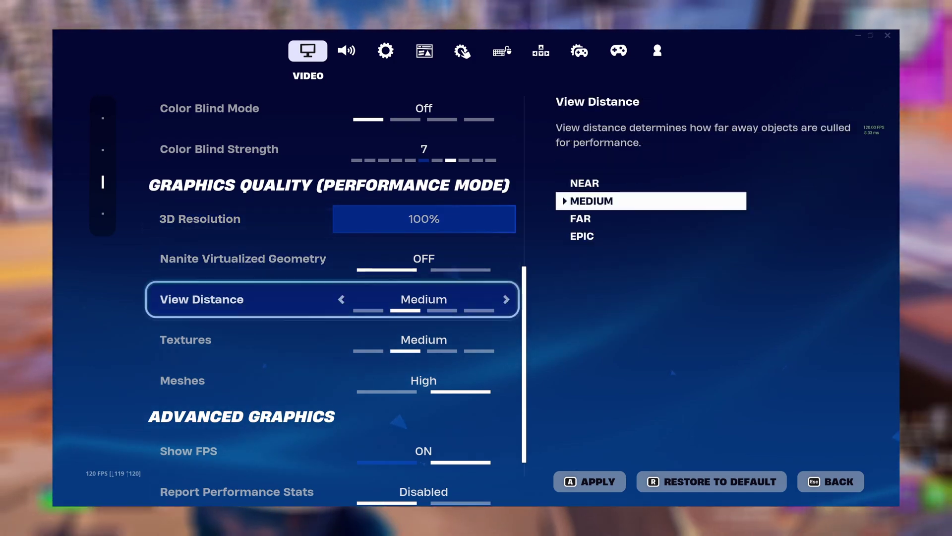
- Review the Performance mode texture and mesh settings and the low-quality DirectX 12 settings from 3D resolution to post processing
{"action": "key", "text": "Down"}
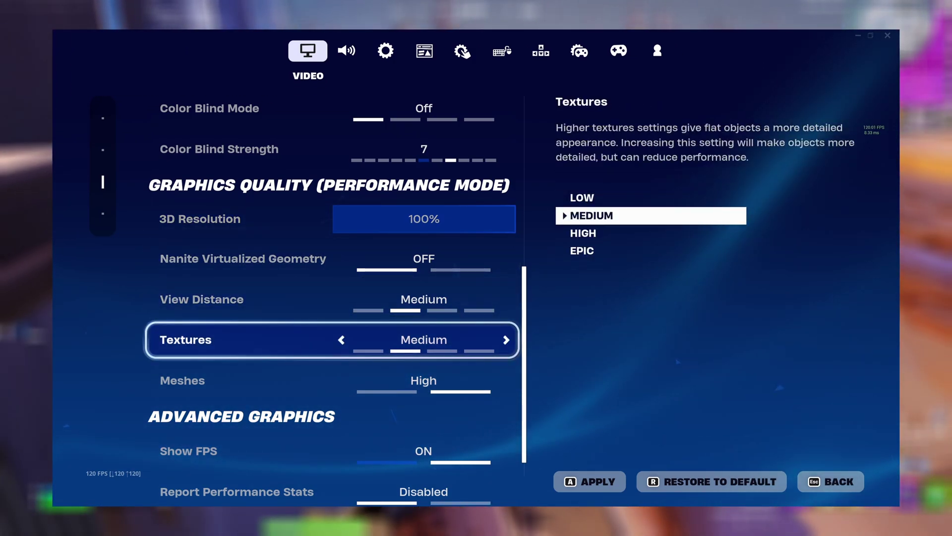
{"action": "key", "text": "Down"}
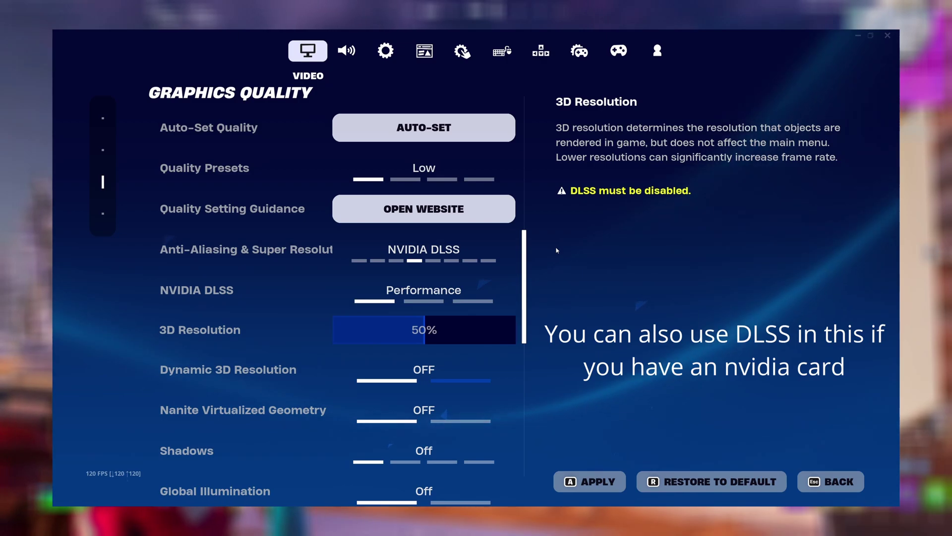
{"action": "scroll", "coordinate": [460, 278], "scroll_direction": "down", "scroll_amount": 5}
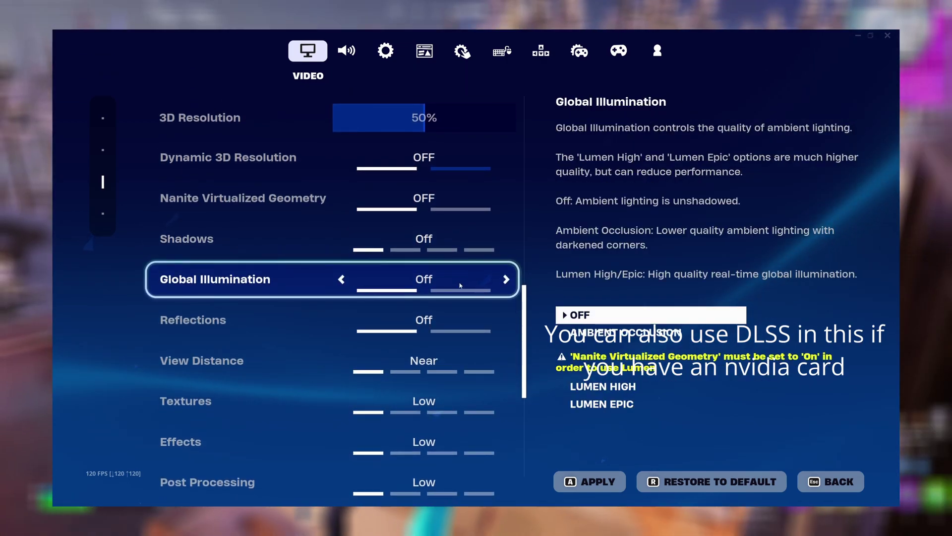
{"action": "scroll", "coordinate": [460, 285], "scroll_direction": "down", "scroll_amount": 3}
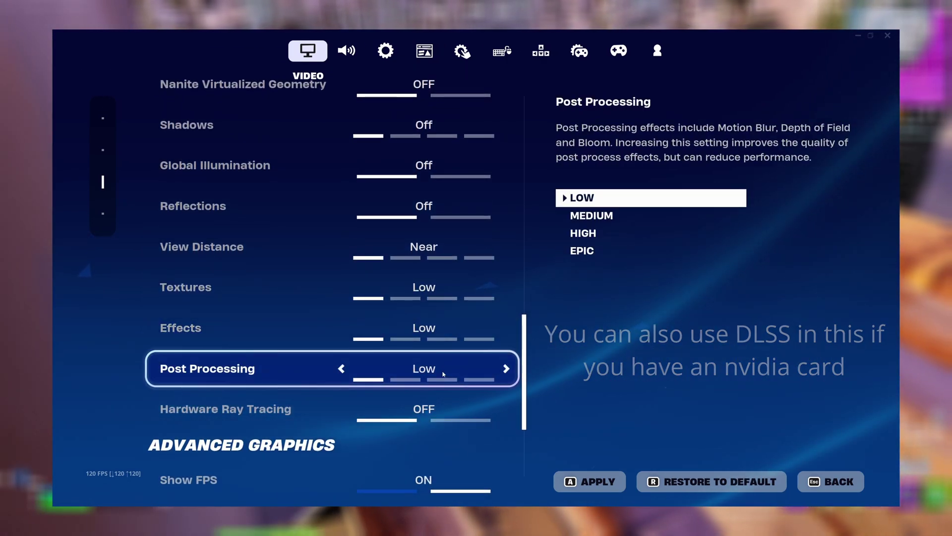
{"action": "scroll", "coordinate": [443, 374], "scroll_direction": "up", "scroll_amount": 10}
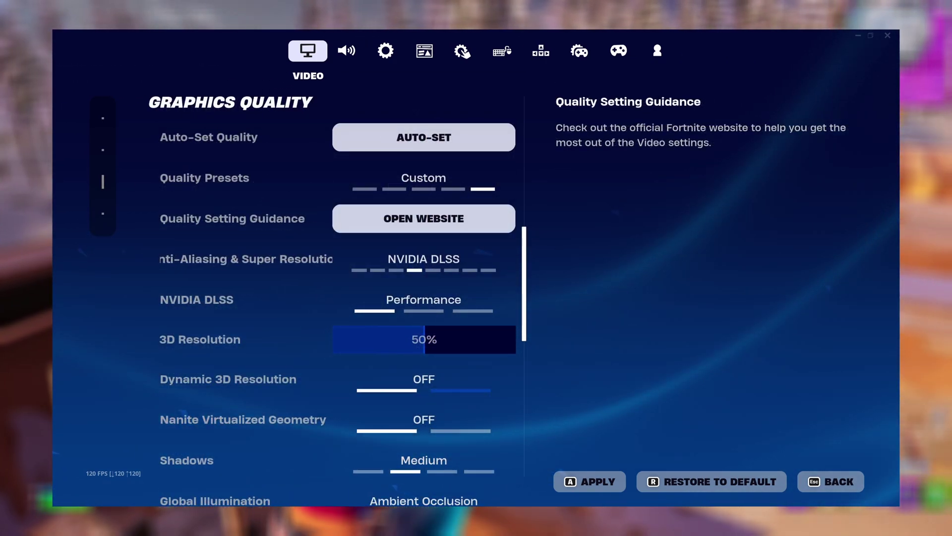
- Examine the custom graphics quality settings from anti-aliasing and NVIDIA DLSS through shadows, global illumination, reflections, view distance, textures and effects to post processing
{"action": "key", "text": "Down"}
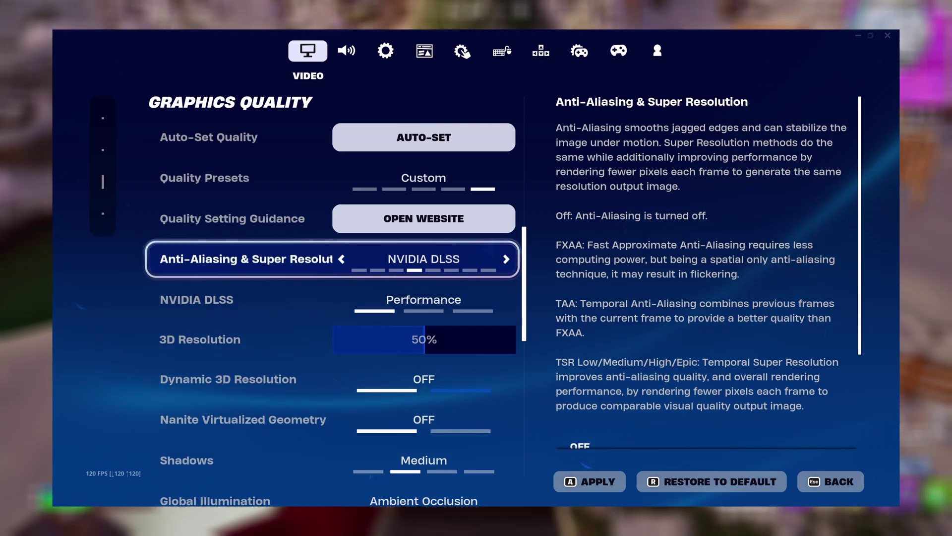
{"action": "key", "text": "Down"}
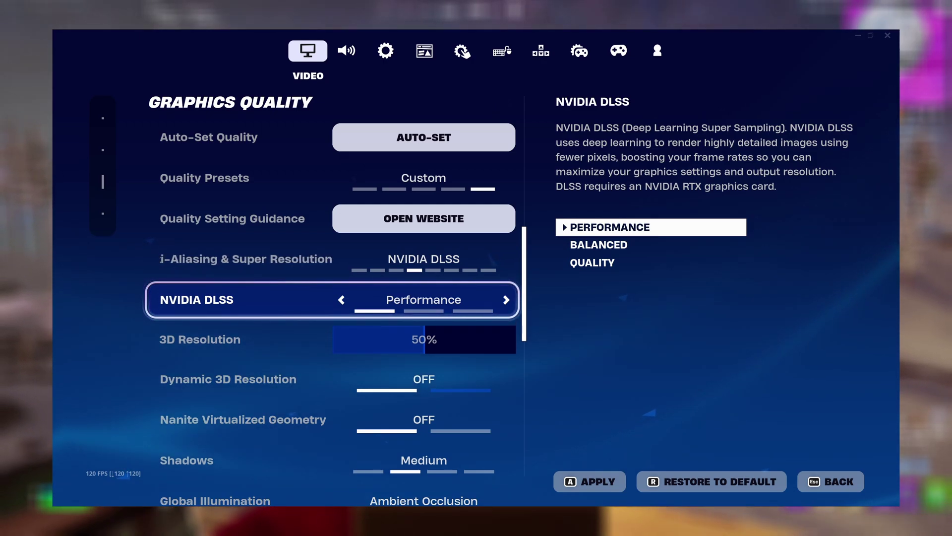
{"action": "scroll", "coordinate": [333, 298], "scroll_direction": "down", "scroll_amount": 3}
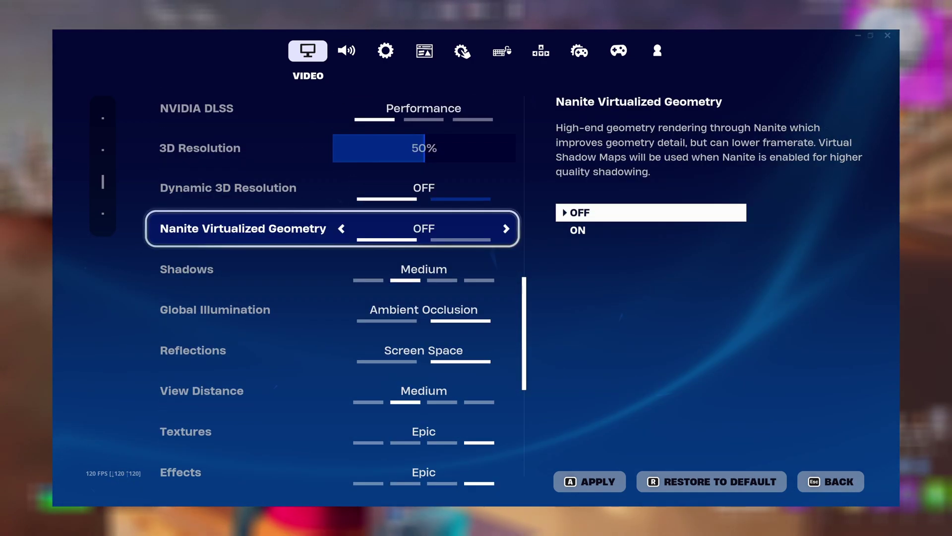
{"action": "left_click", "coordinate": [187, 269]}
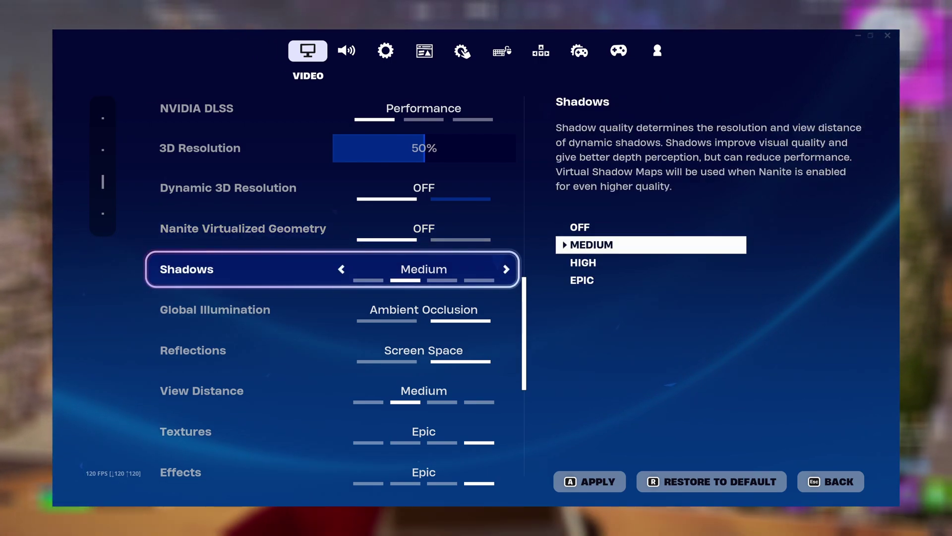
{"action": "key", "text": "Down"}
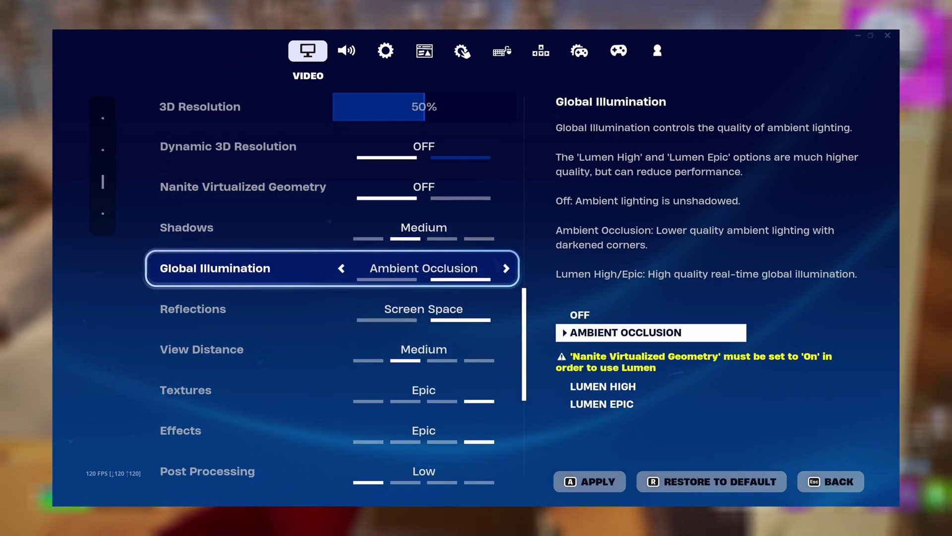
{"action": "scroll", "coordinate": [332, 268], "scroll_direction": "down", "scroll_amount": 1}
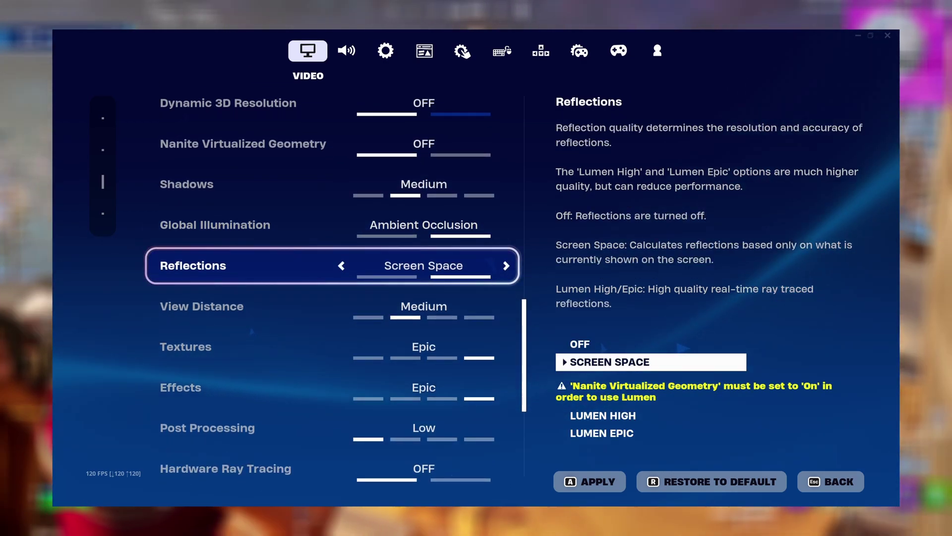
{"action": "scroll", "coordinate": [332, 271], "scroll_direction": "down", "scroll_amount": 2}
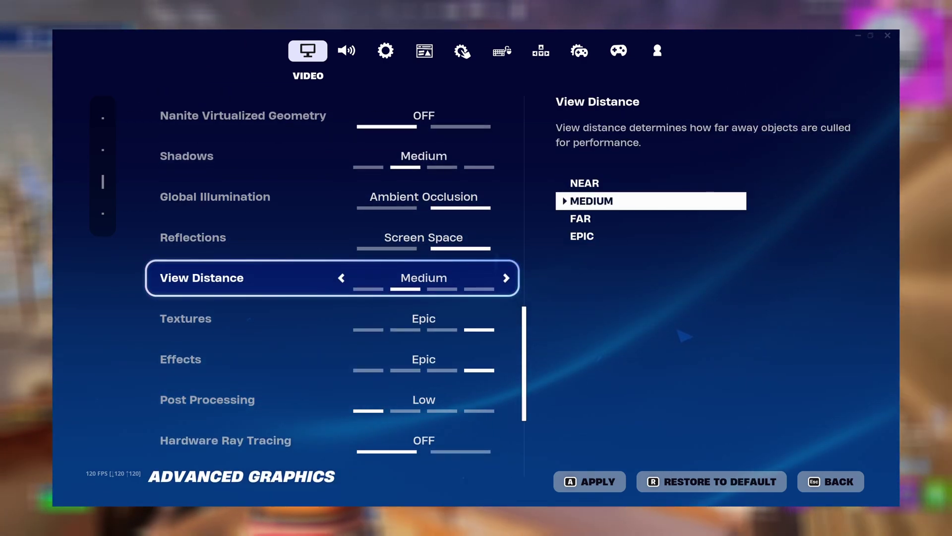
{"action": "key", "text": "Down"}
{"action": "key", "text": "Down"}
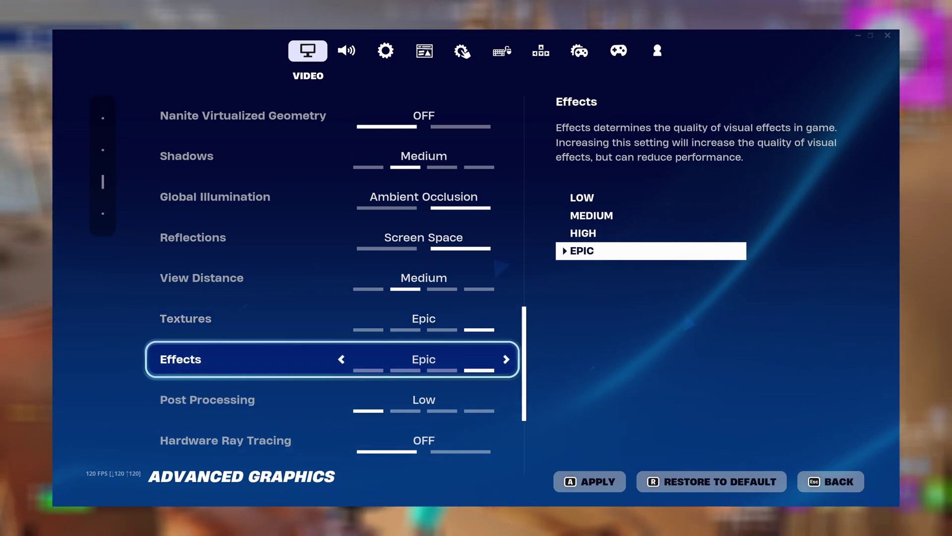
{"action": "key", "text": "Down"}
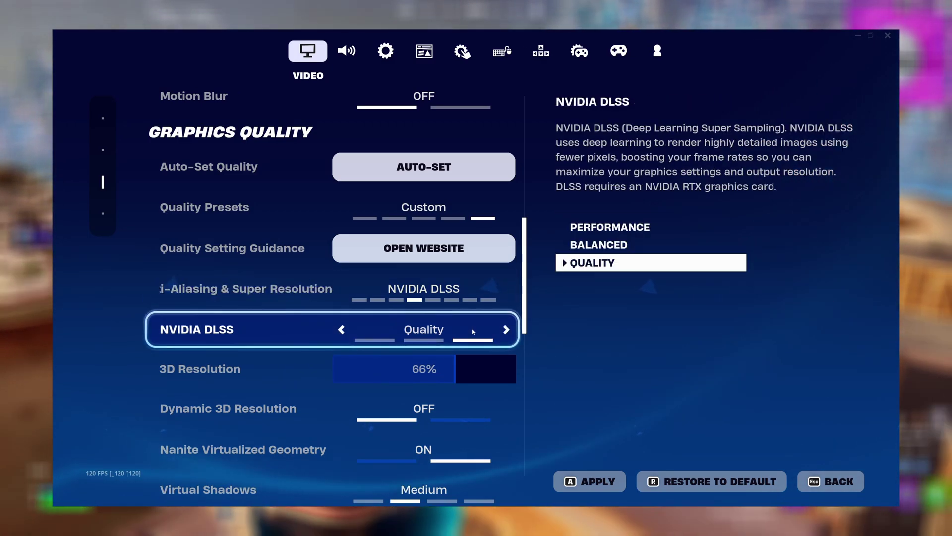
- Review the higher-quality graphics settings with Nanite enabled, from NVIDIA DLSS and Lumen reflections to post processing and the advanced graphics options
{"action": "scroll", "coordinate": [473, 332], "scroll_direction": "down", "scroll_amount": 4}
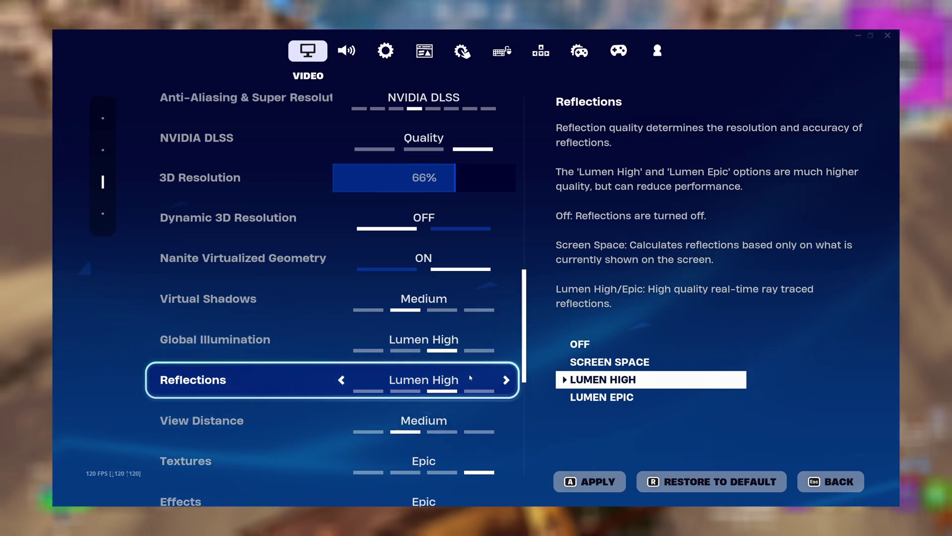
{"action": "scroll", "coordinate": [470, 376], "scroll_direction": "down", "scroll_amount": 2}
{"action": "scroll", "coordinate": [471, 377], "scroll_direction": "down", "scroll_amount": 2}
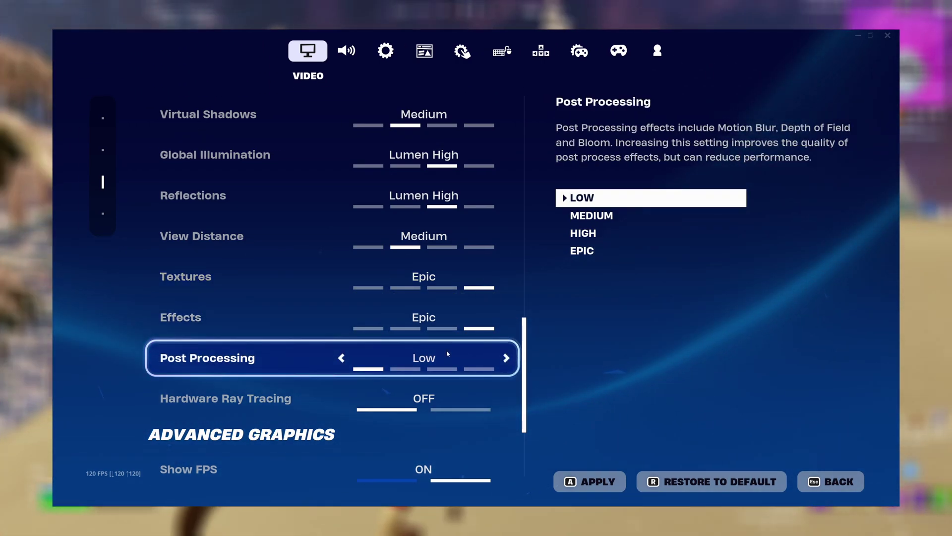
{"action": "scroll", "coordinate": [448, 354], "scroll_direction": "down", "scroll_amount": 3}
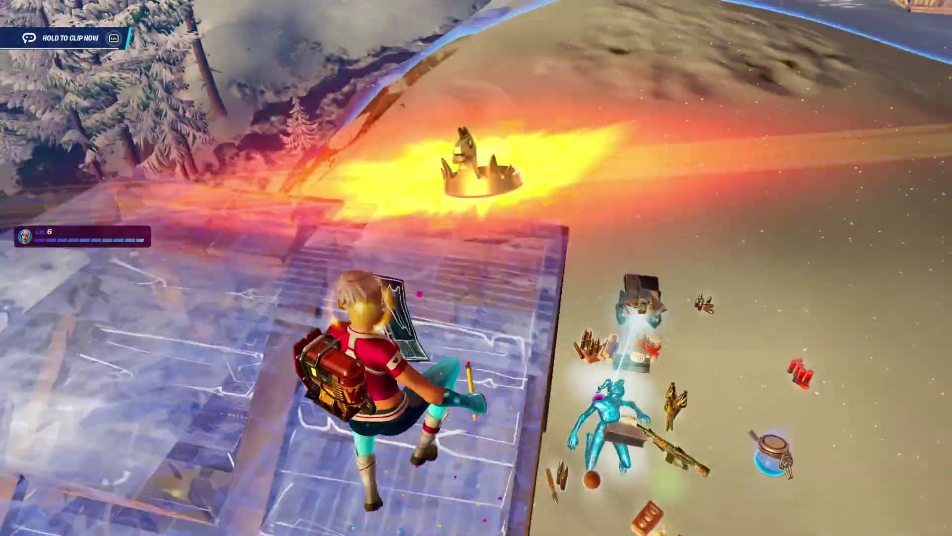
{"action": "key", "text": "n"}
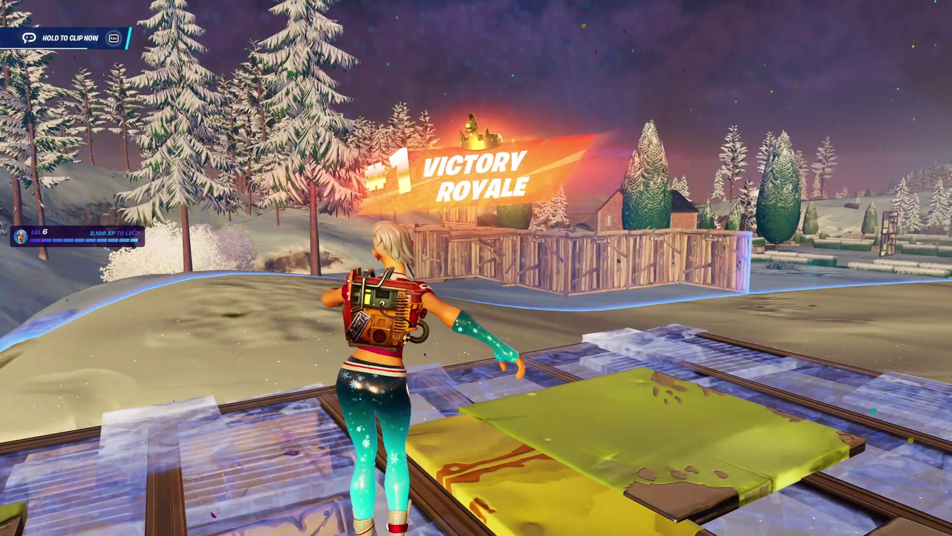